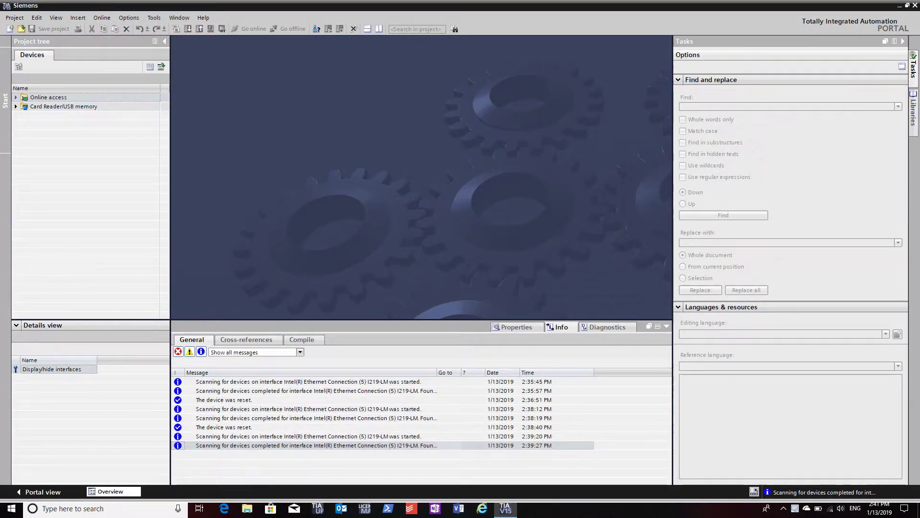
Rescan the Intel(R) Ethernet Connection adapter under Online access for accessible devices
click(15, 97)
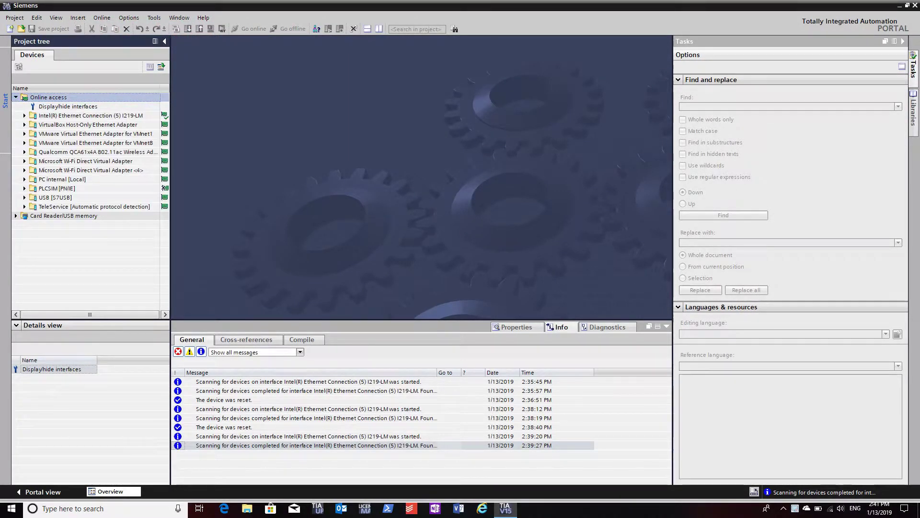
click(91, 115)
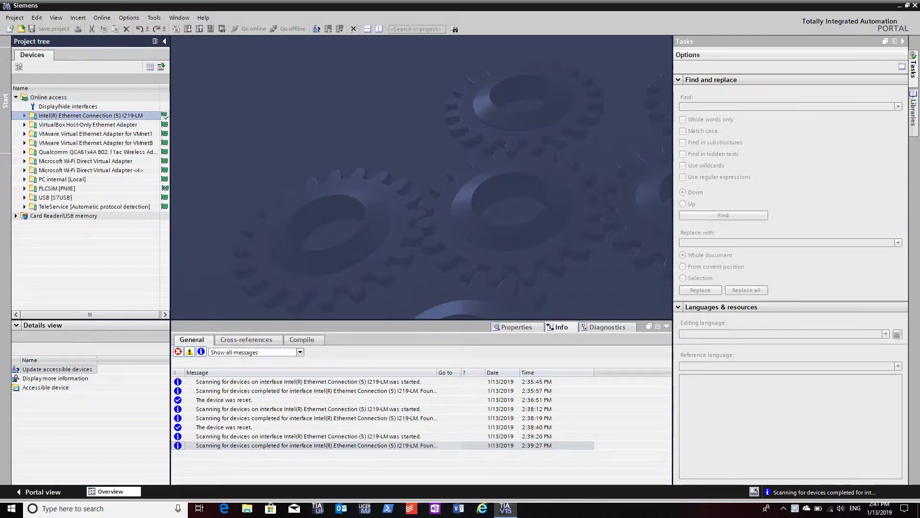
key(Right)
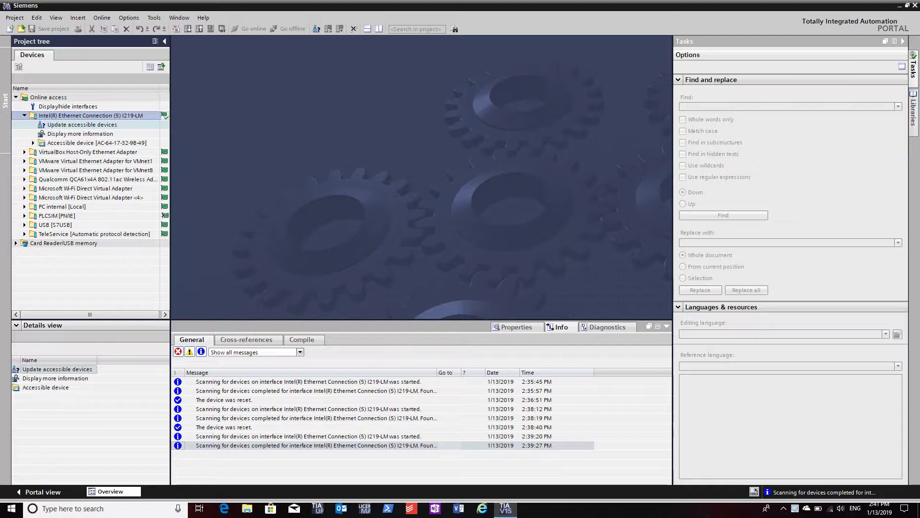
double_click(82, 124)
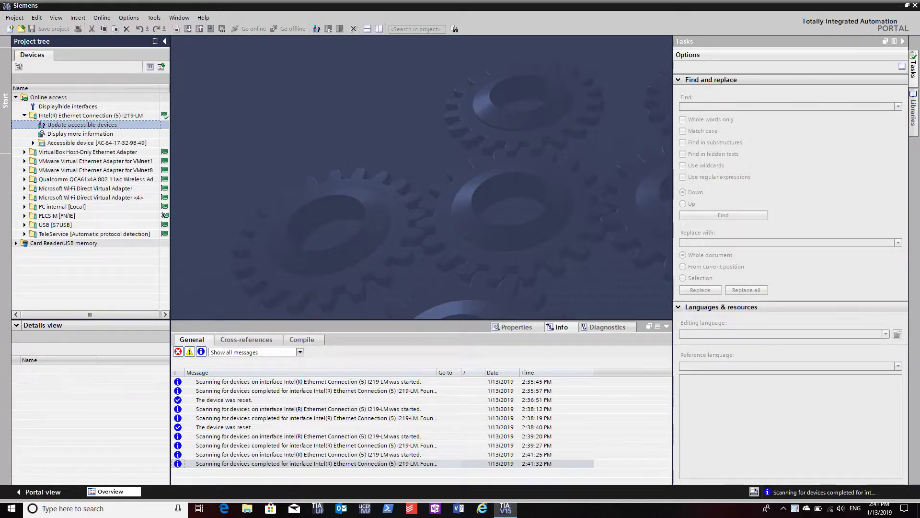
Open the accessible device's Assign IP address page under Online & diagnostics, then the PC's network settings
click(96, 143)
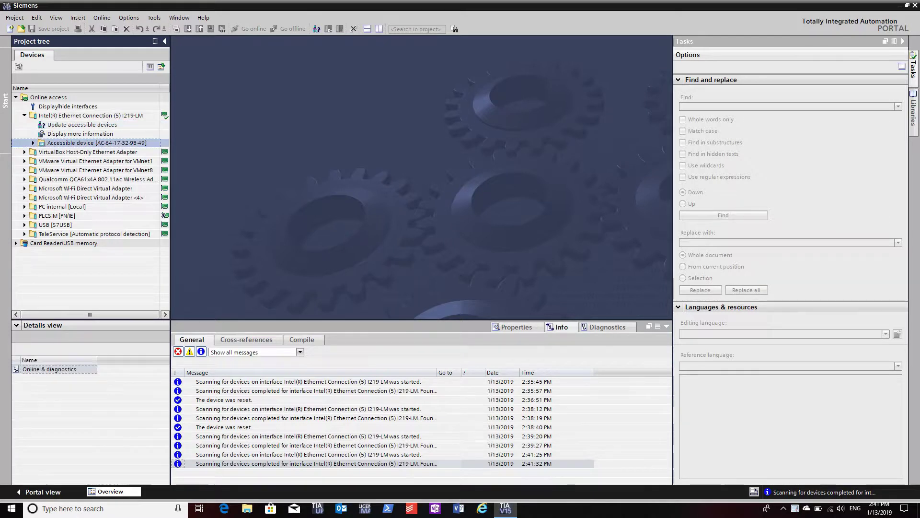
key(Right)
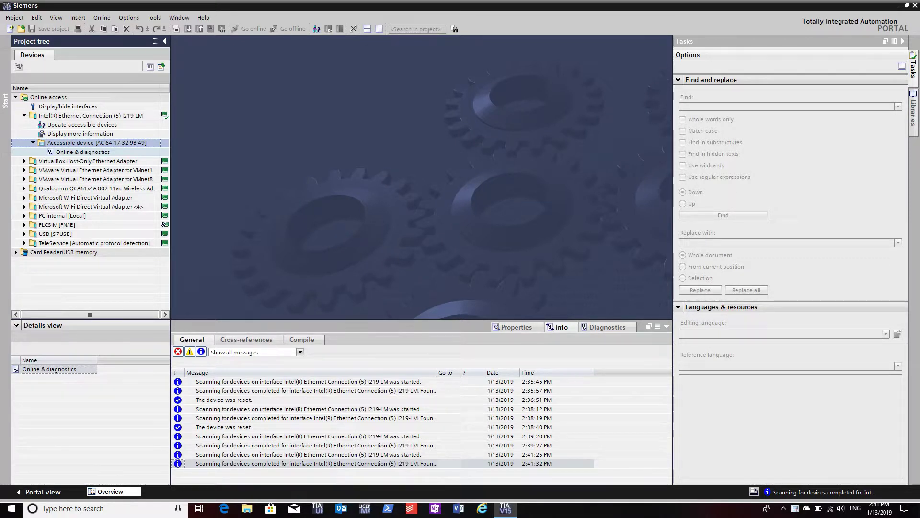
click(82, 152)
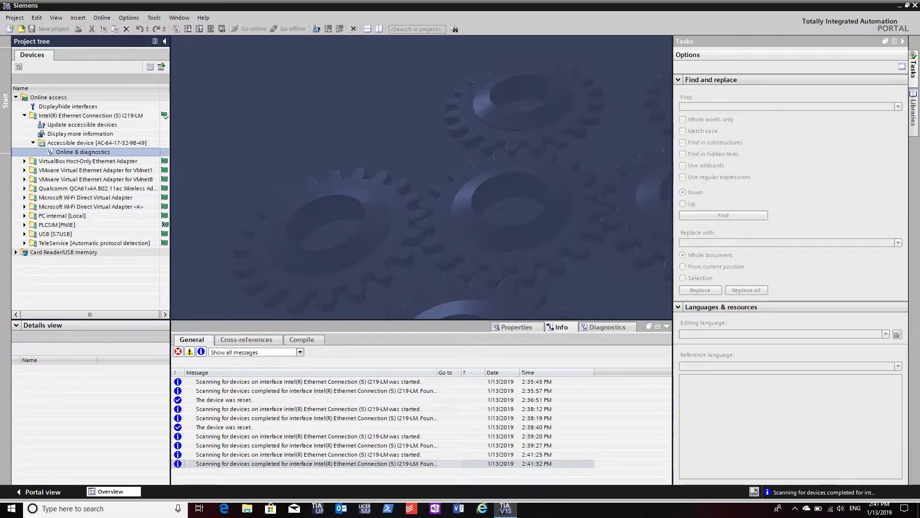
key(Return)
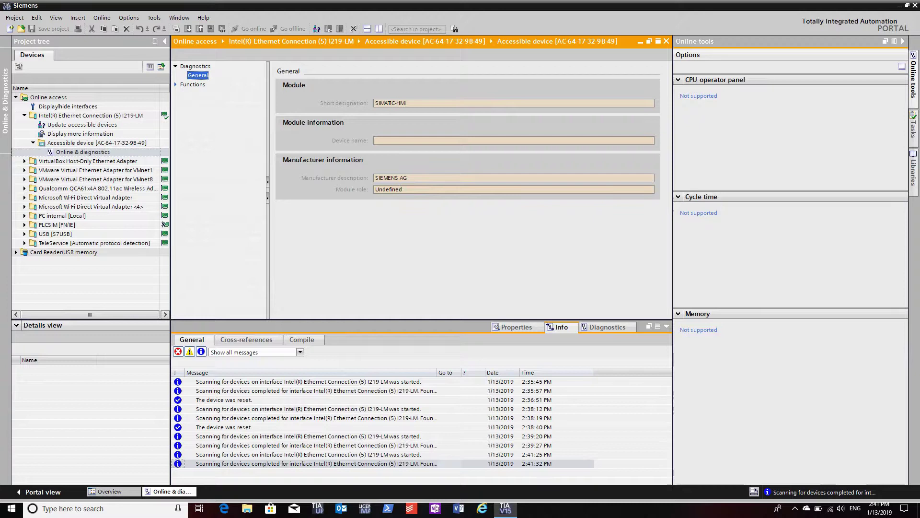
click(176, 84)
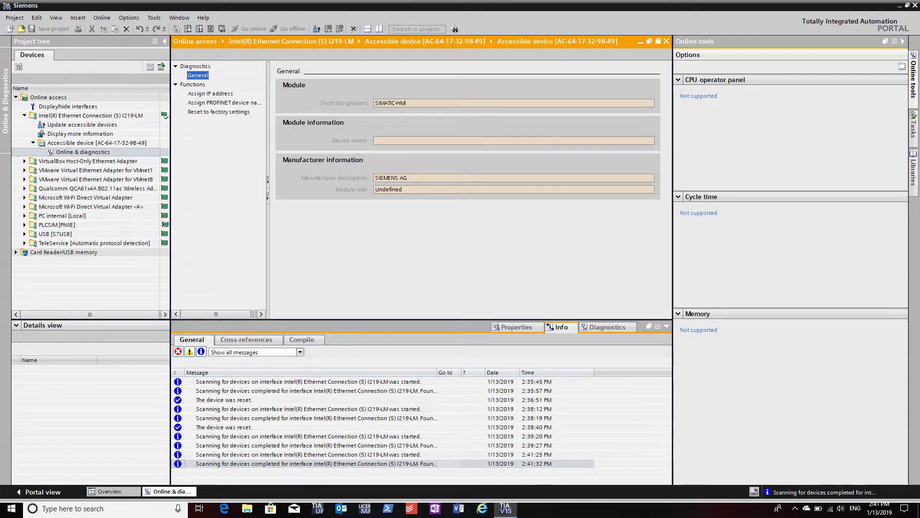
click(211, 93)
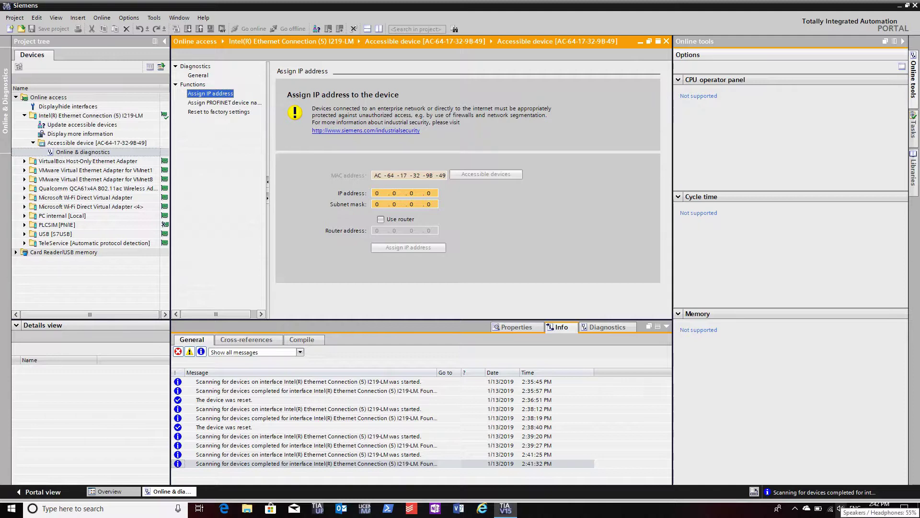
click(831, 509)
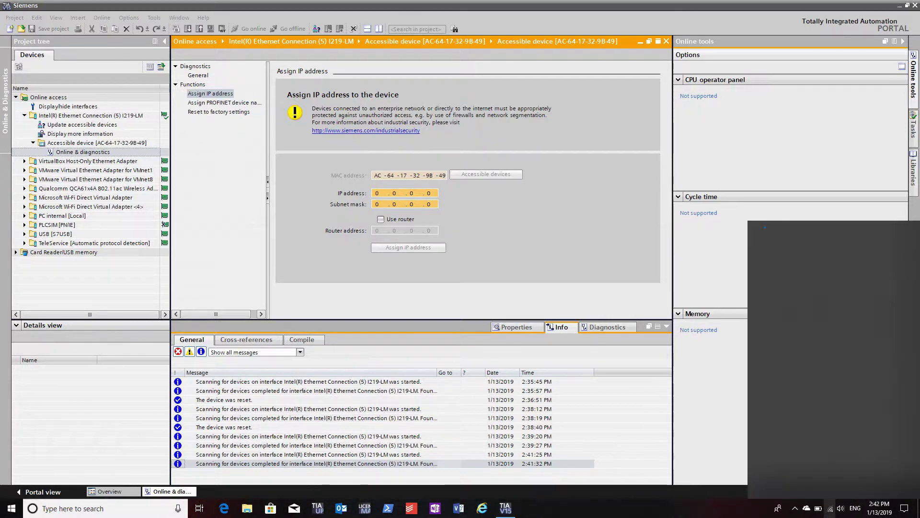
Read the Ethernet adapter's IPv4 properties (192.168.1.99, mask 255.255.255.0), then return to TIA Portal
click(774, 476)
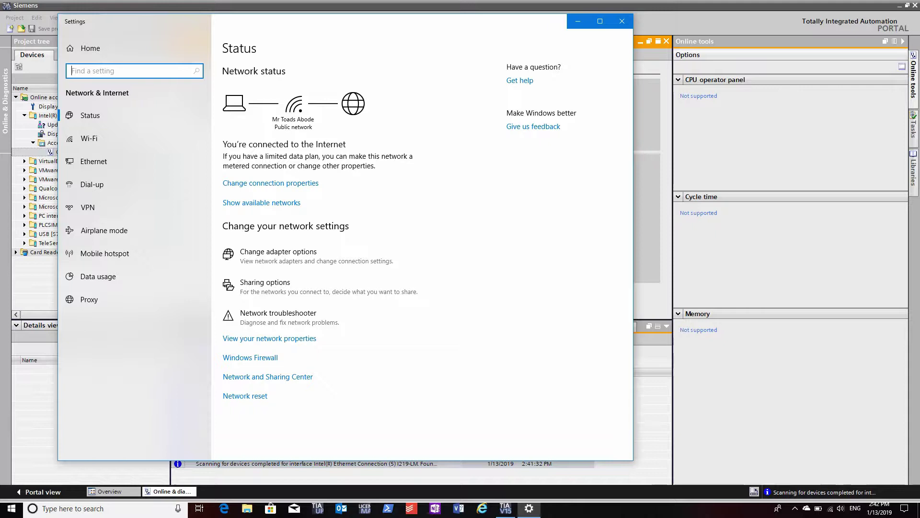
click(93, 161)
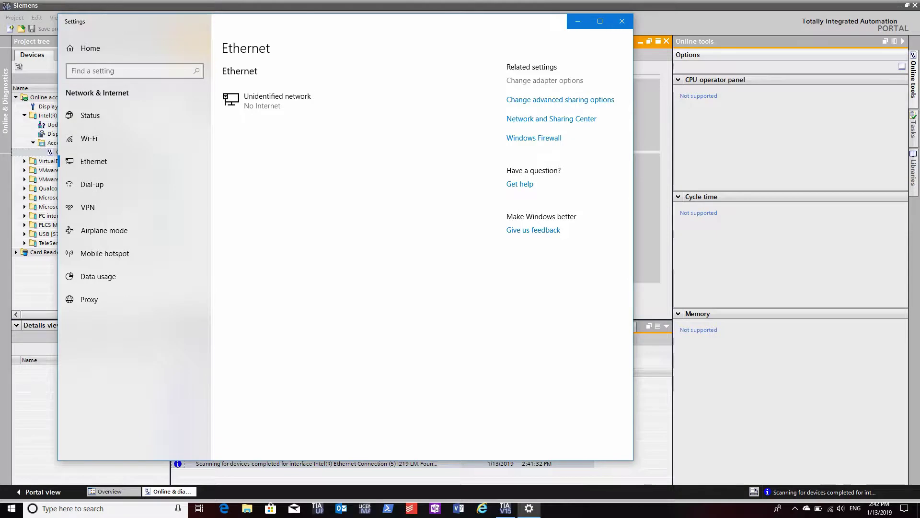
click(545, 80)
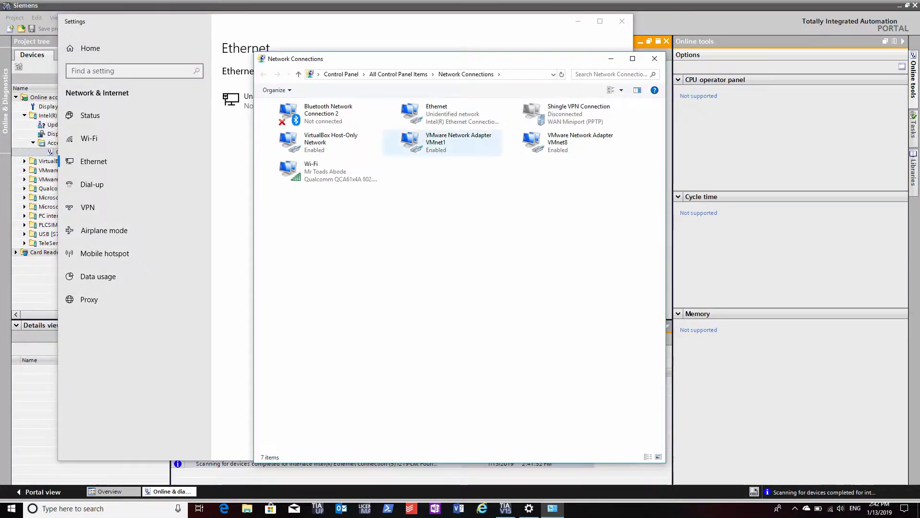
click(436, 113)
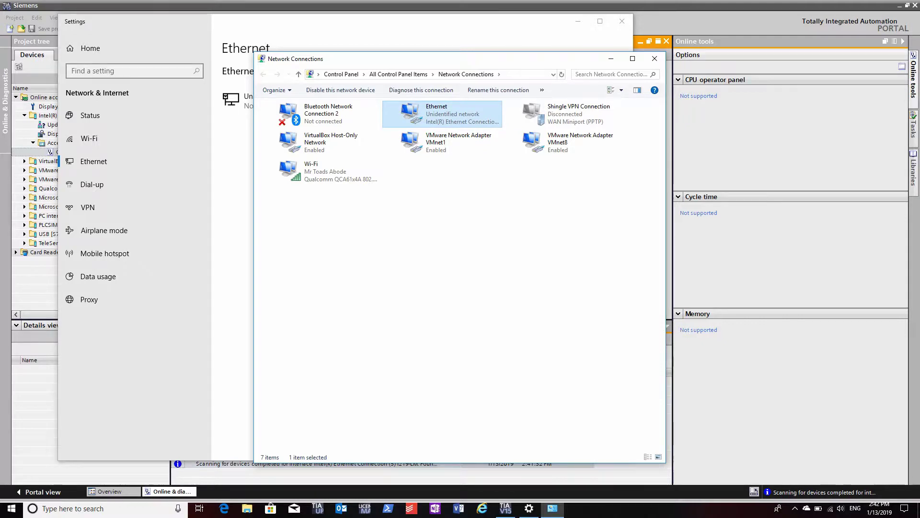
key(Return)
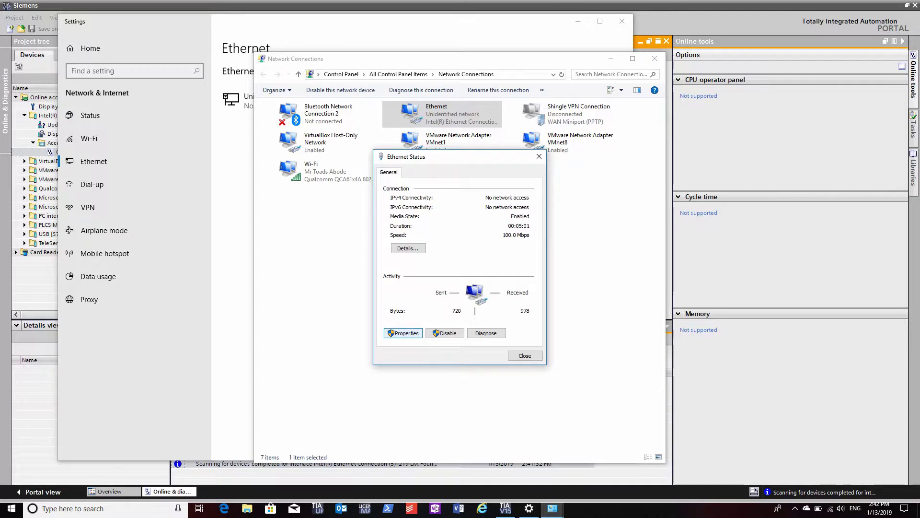
click(404, 333)
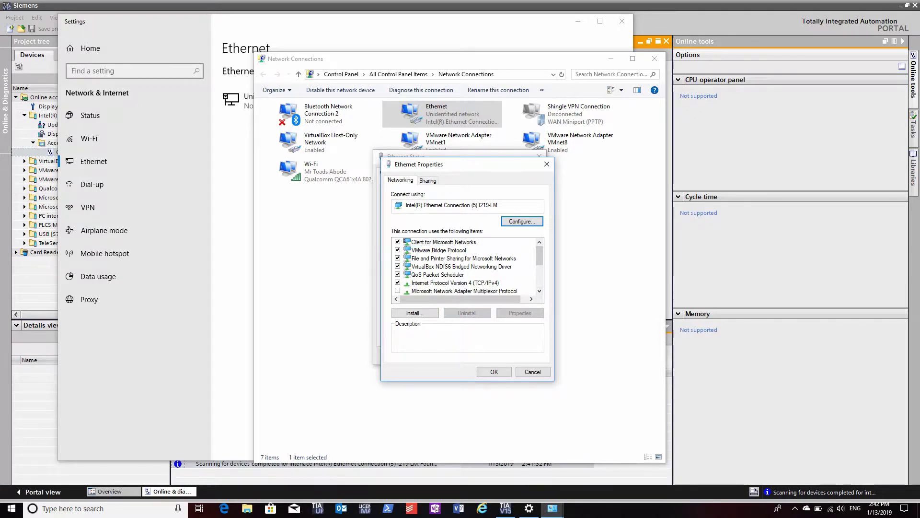
click(455, 283)
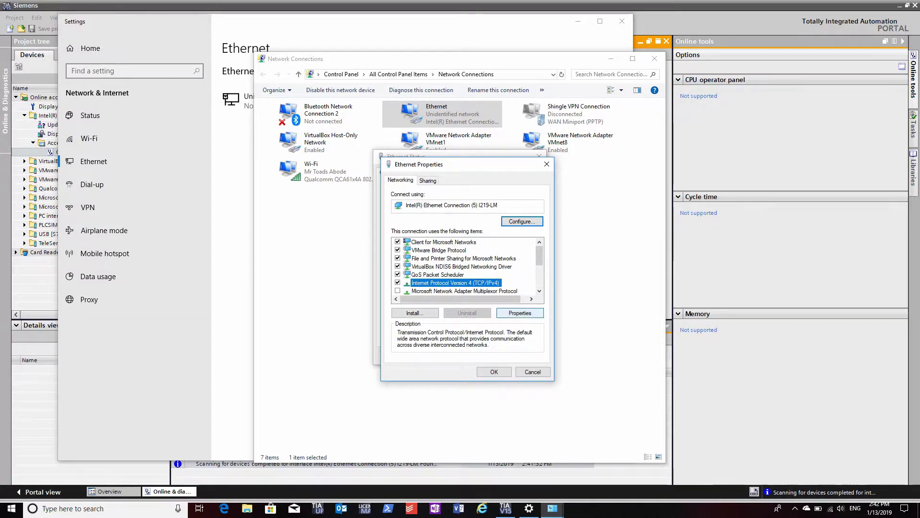
click(521, 313)
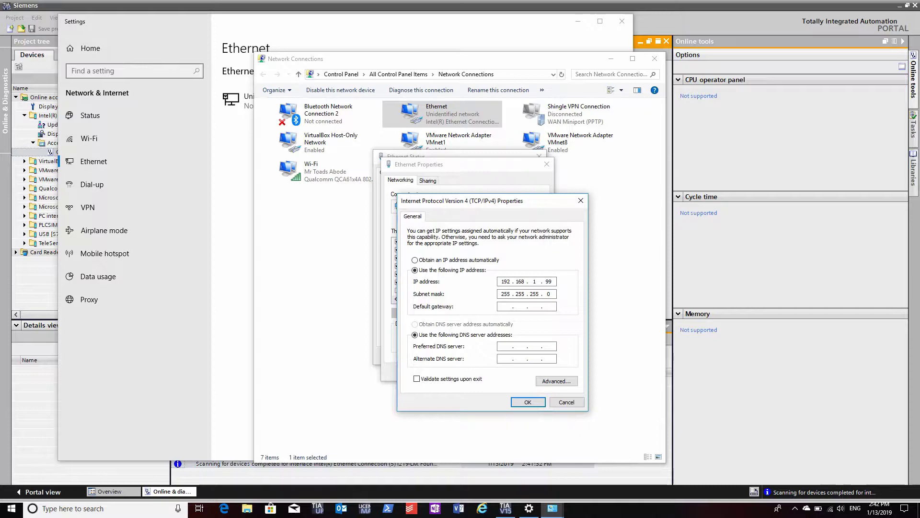
key(alt+Tab)
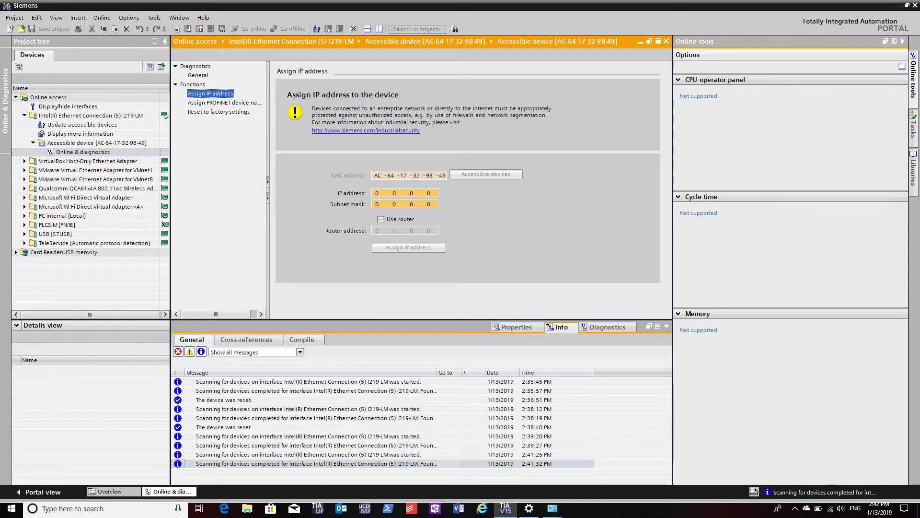
Enter IP 192.168.1.100 and subnet mask 255.255.255.0 on Assign IP address and send them to the HMI
click(378, 194)
text(19)
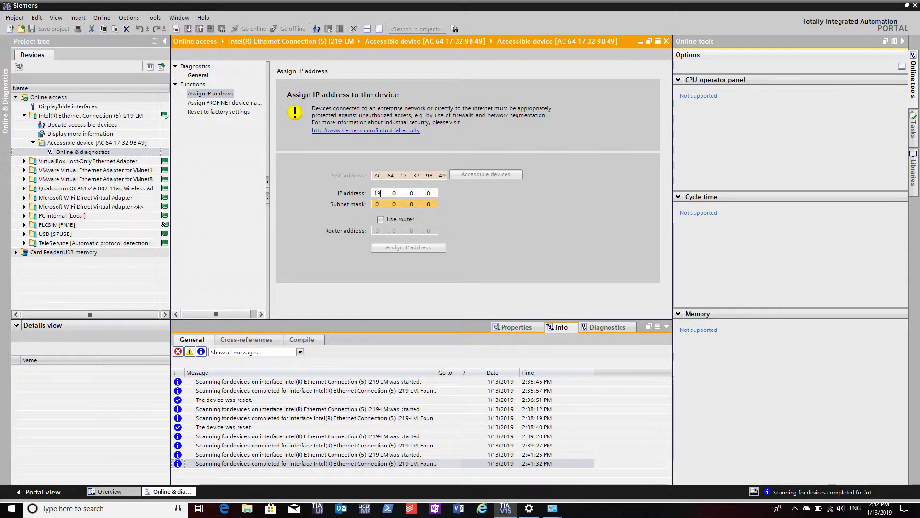
text(2 . 168 . 1 .)
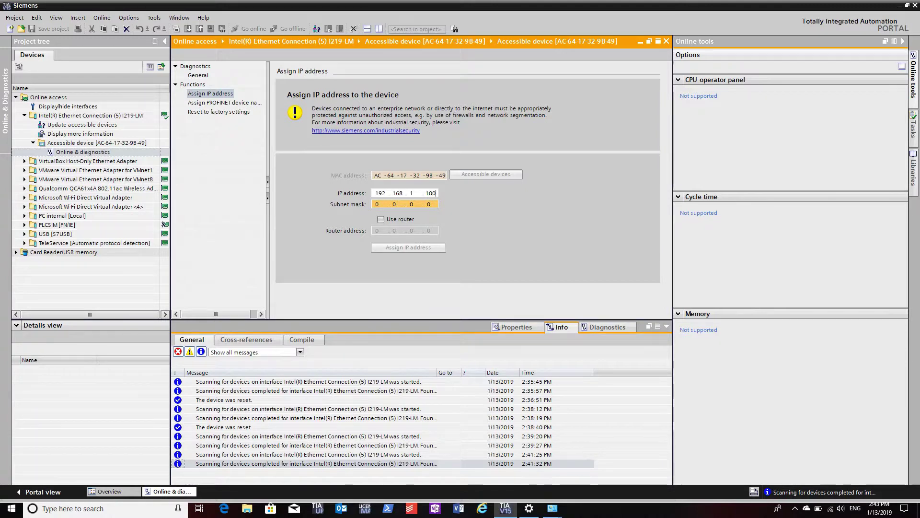
key(Tab)
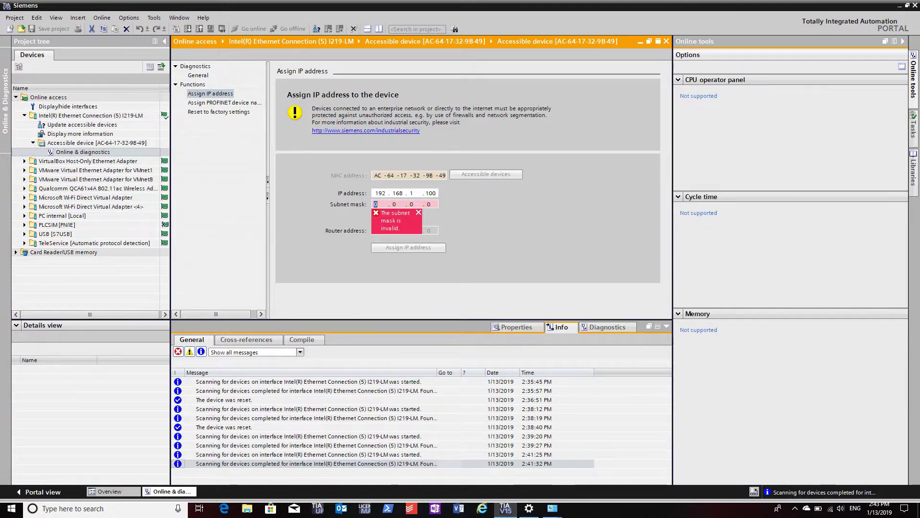
text(255 . 255 . )
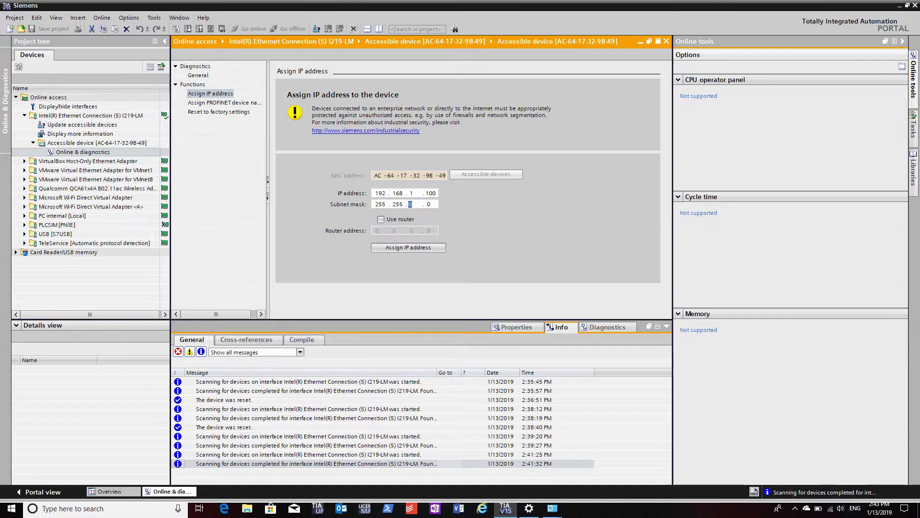
text(255 .)
key(Tab)
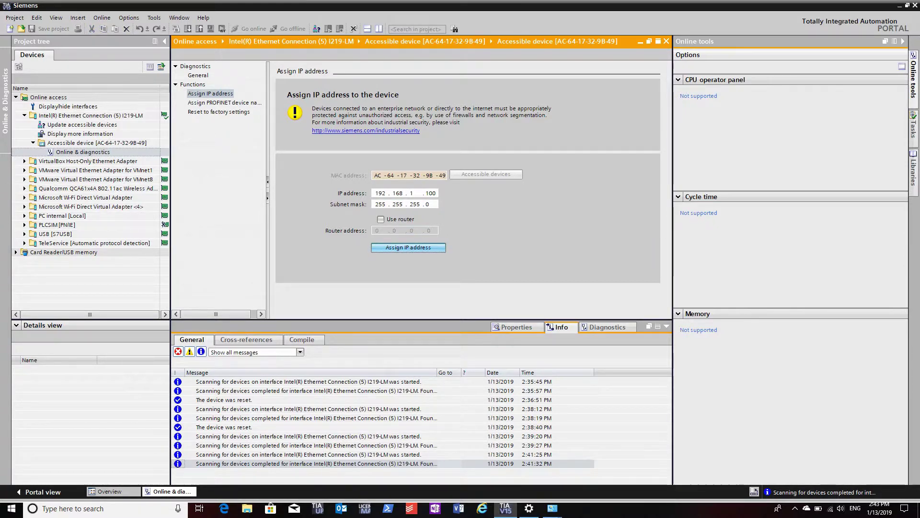
key(Return)
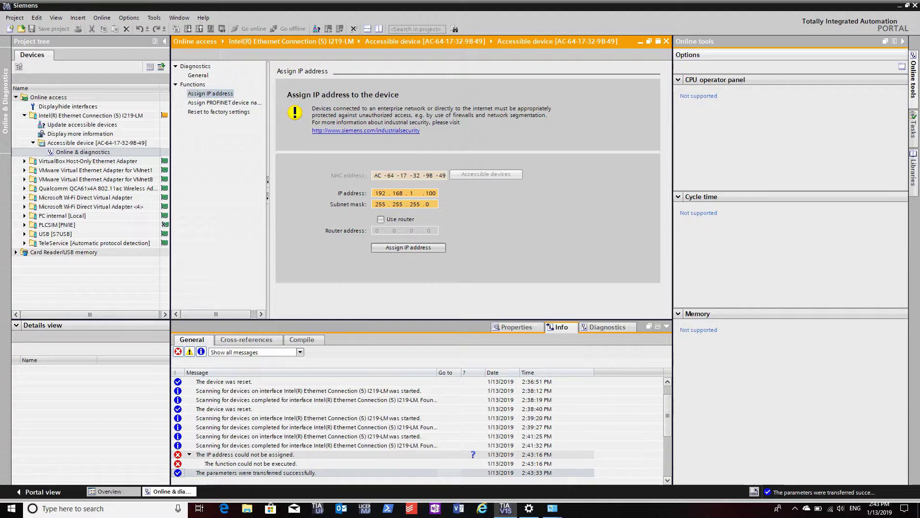
Enter the name HMI1 on the Assign PROFINET device name page and assign it to the panel
click(211, 93)
click(224, 103)
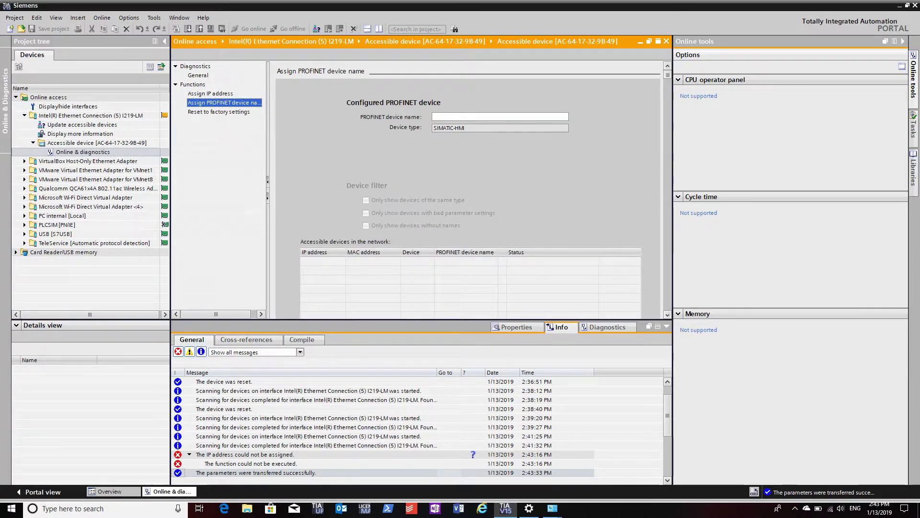
click(480, 117)
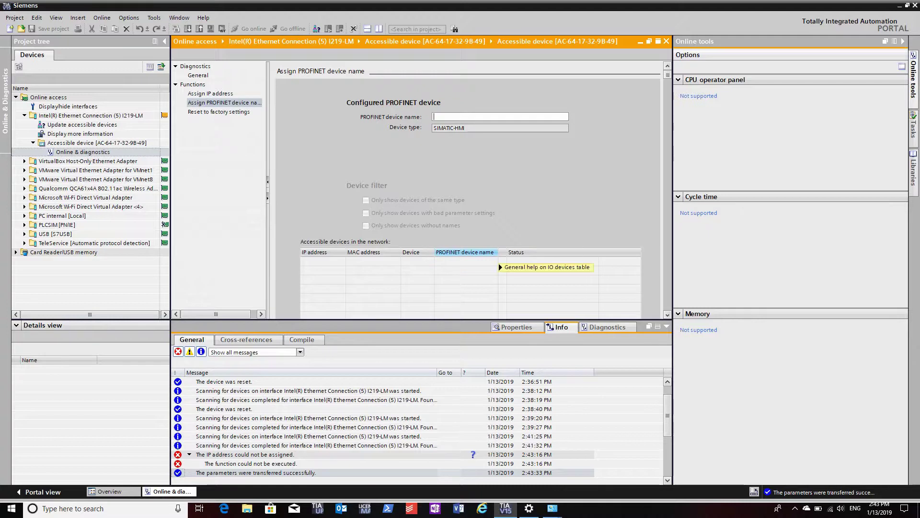
text(HMI1)
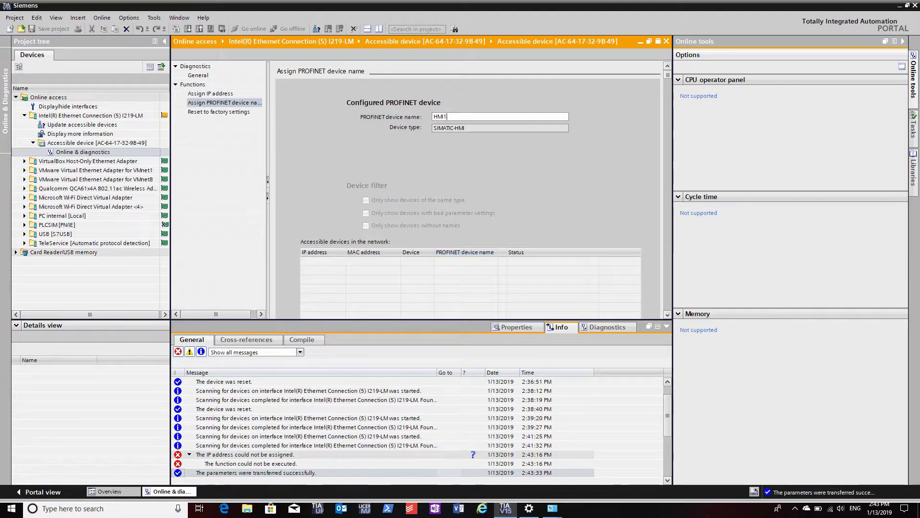
scroll(470, 191, down, 2)
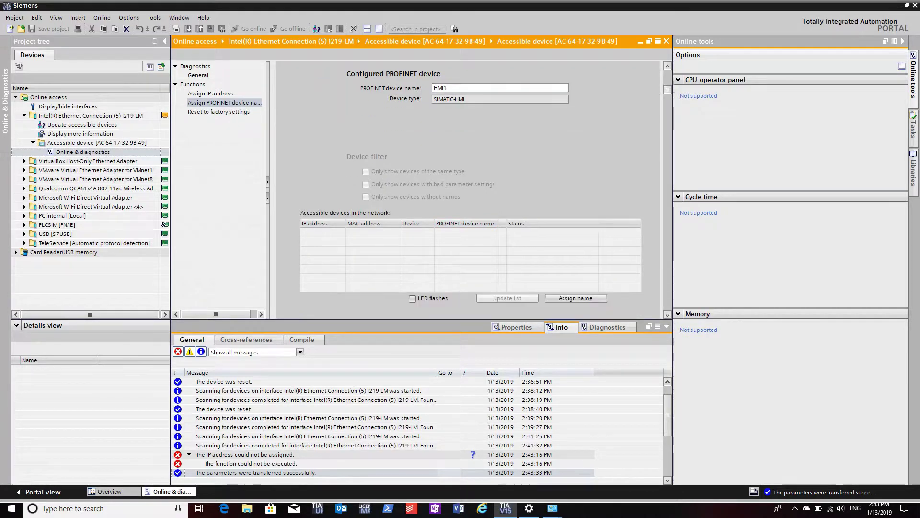
scroll(470, 192, down, 3)
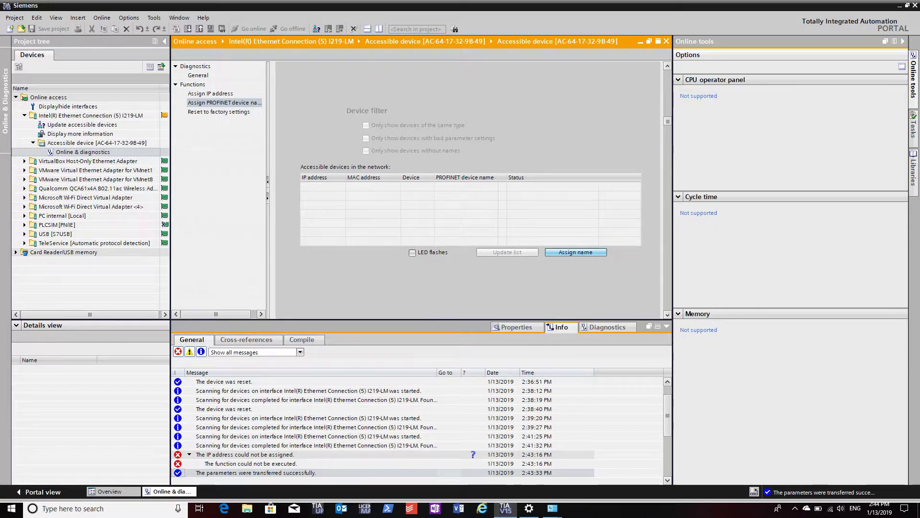
click(575, 253)
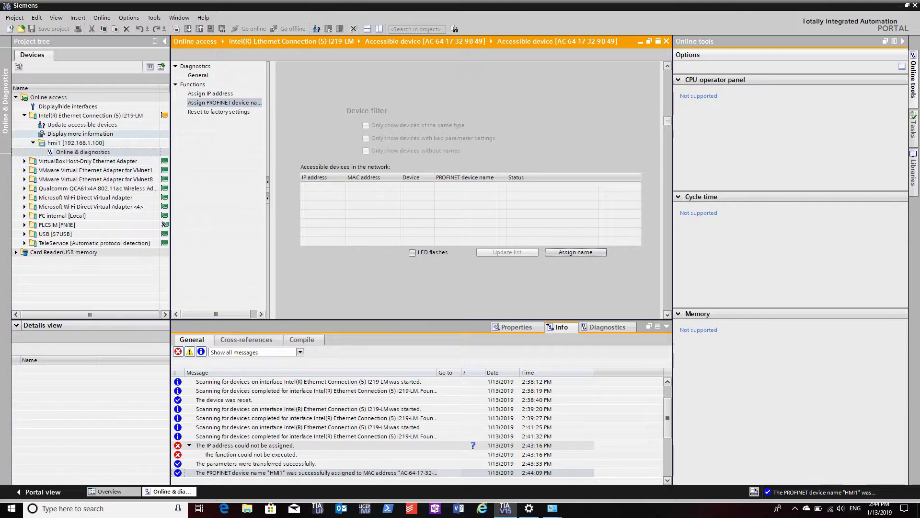
Update accessible devices and browse hmi1 at 192.168.1.100 and its online diagnostics entry
double_click(82, 124)
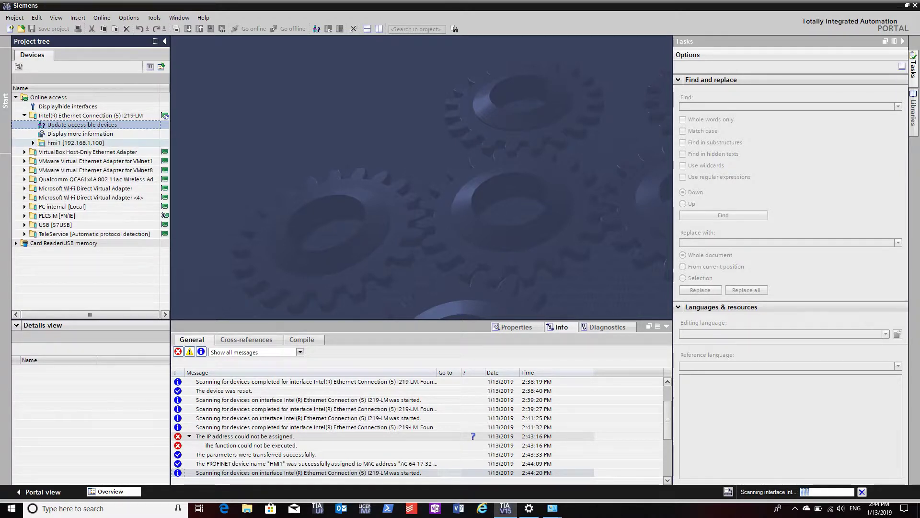
click(75, 143)
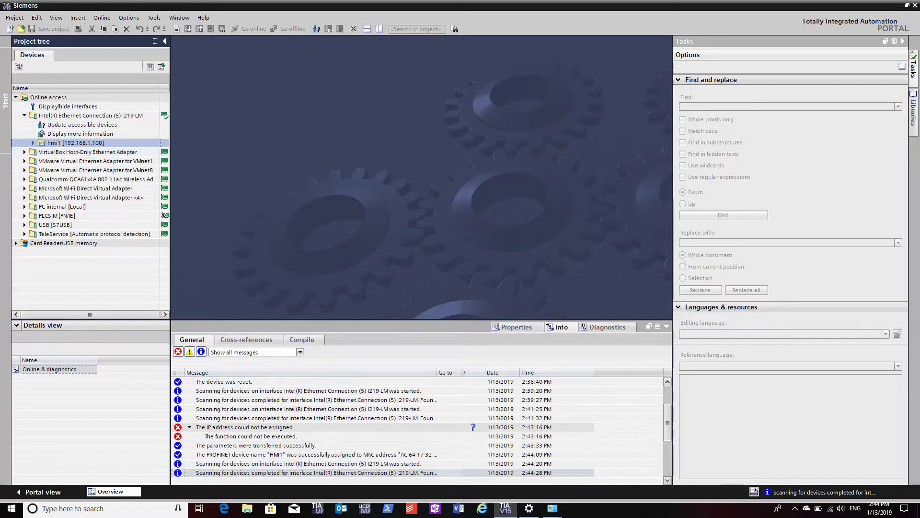
click(83, 152)
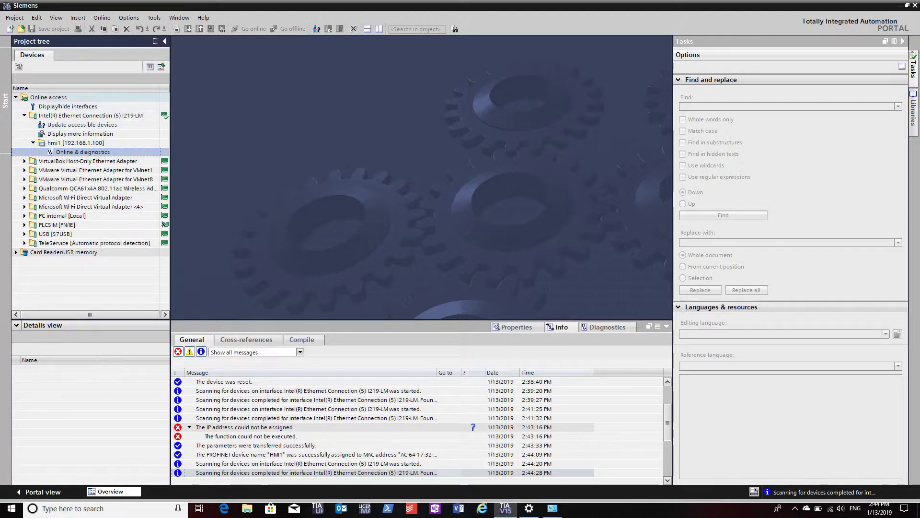
click(48, 97)
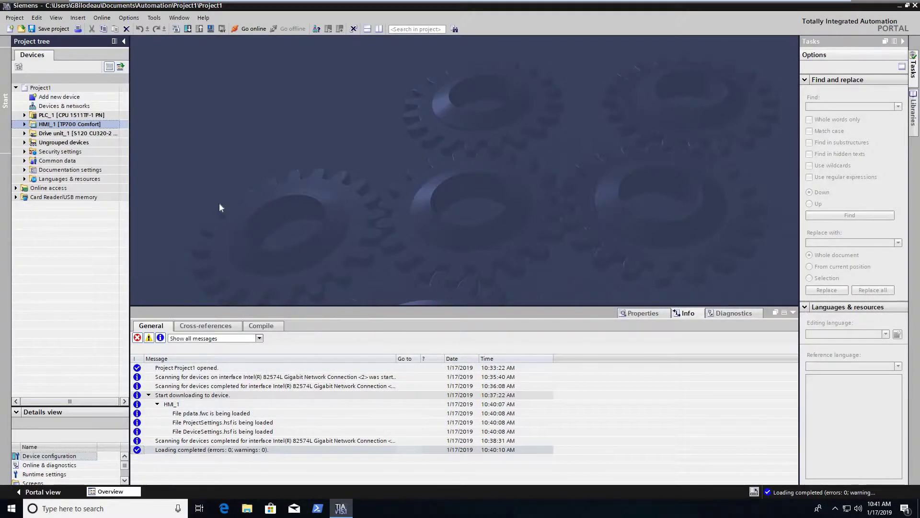
Expand Online access and the Intel 82574L Network Connection <2>, selecting hmi_1 at 192.168.1.5
click(16, 188)
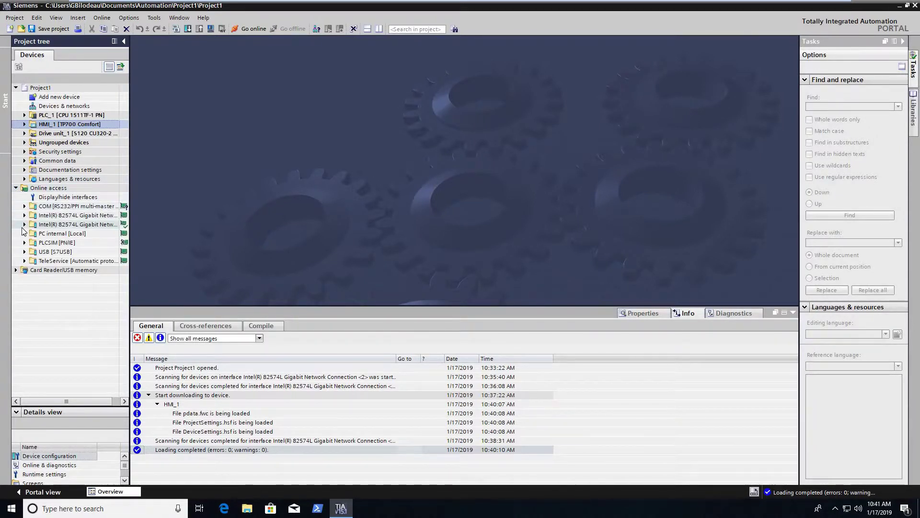
click(24, 225)
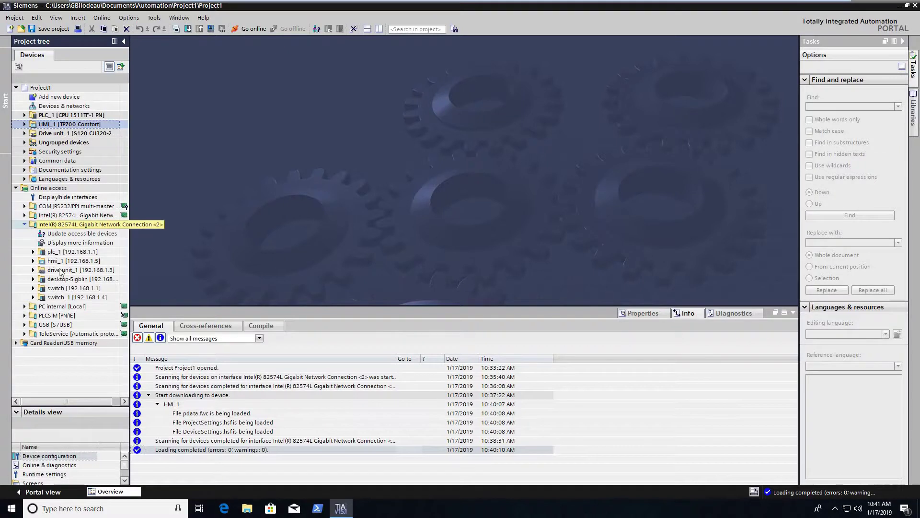
click(91, 261)
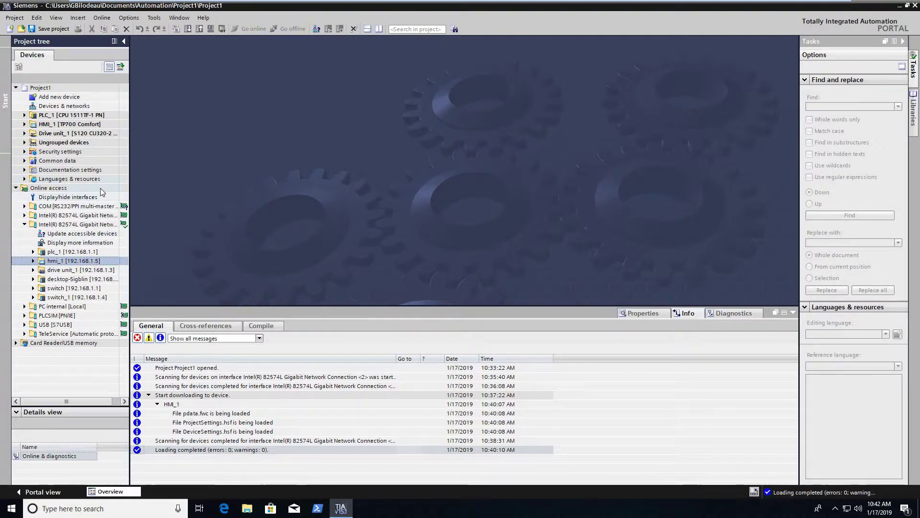
Open Devices & networks and select the HMI_1 device and its PROFINET port
double_click(54, 106)
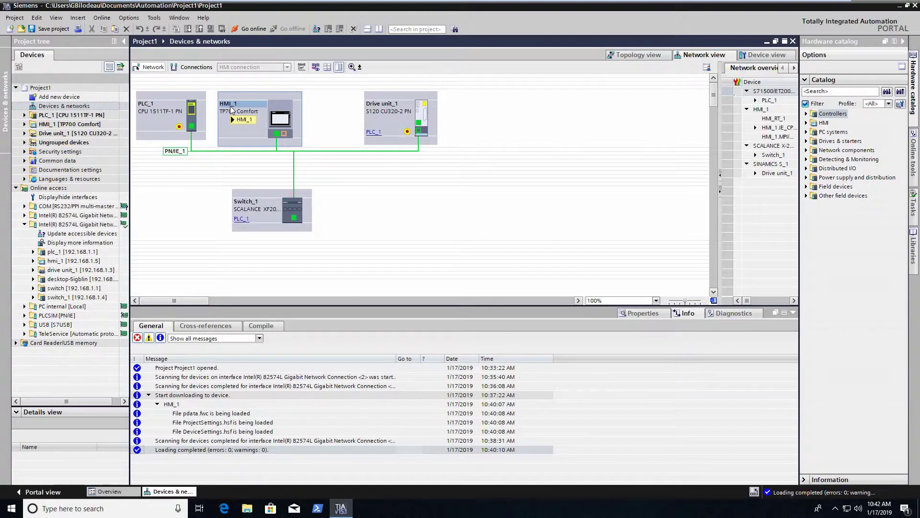
click(276, 132)
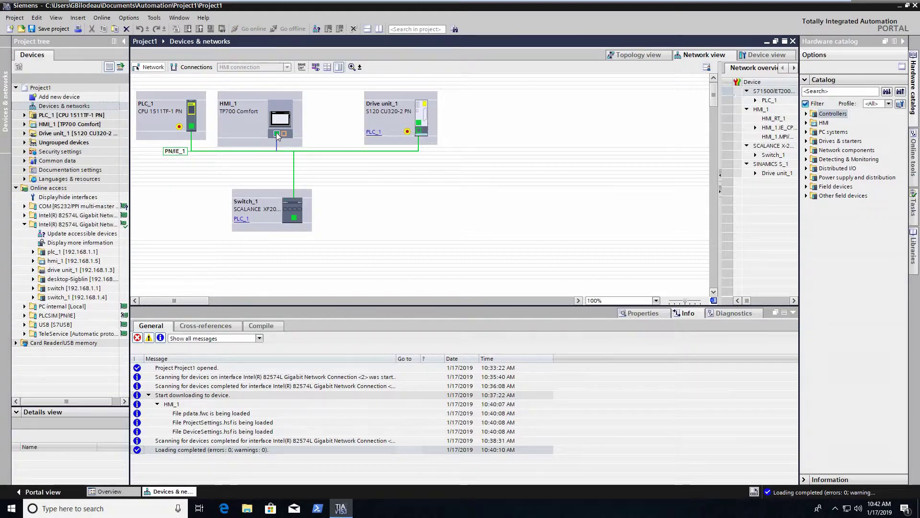
click(254, 129)
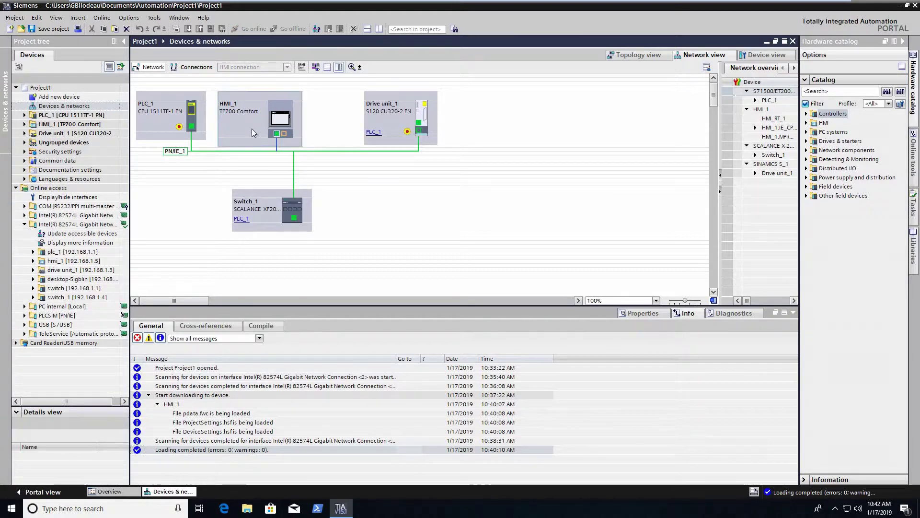
click(251, 128)
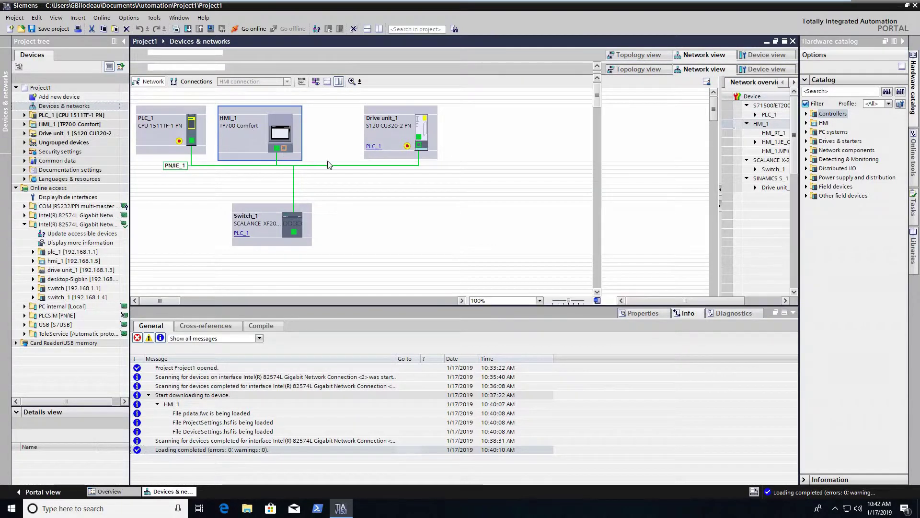
click(221, 192)
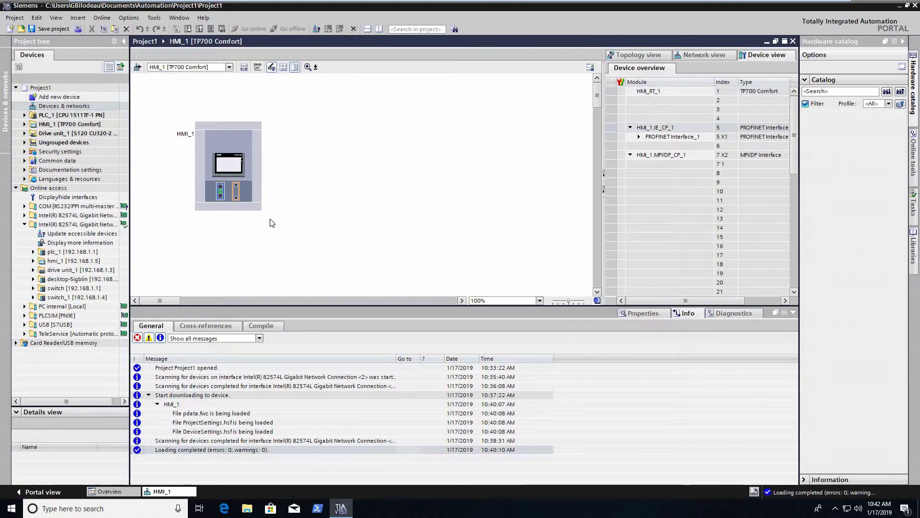
Inspect PROFINET Interface [X1] Ethernet addresses: IP 192.168.1.5, mask 255.255.255.0, device name hmi_1
click(631, 314)
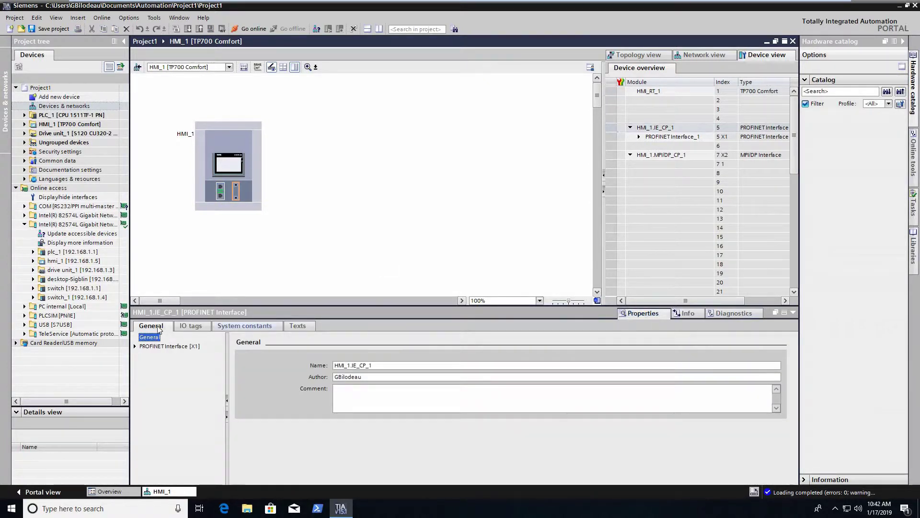
click(135, 346)
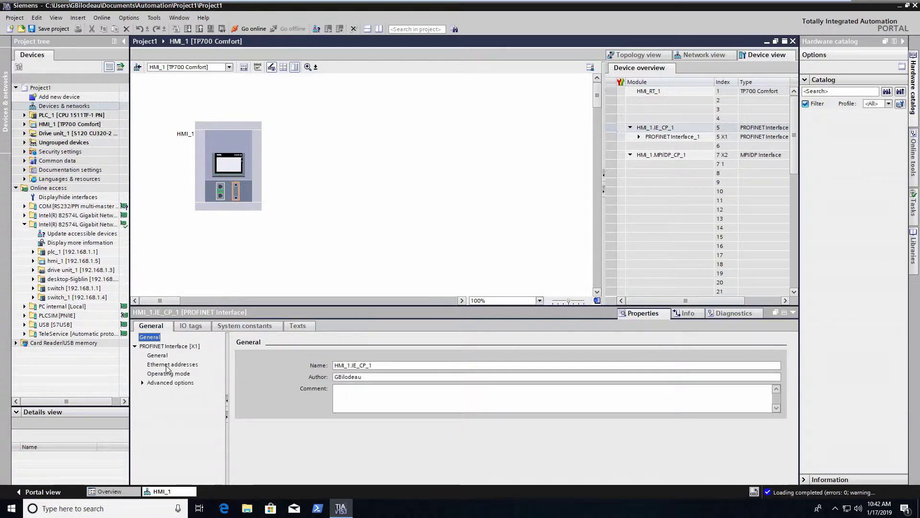
click(168, 365)
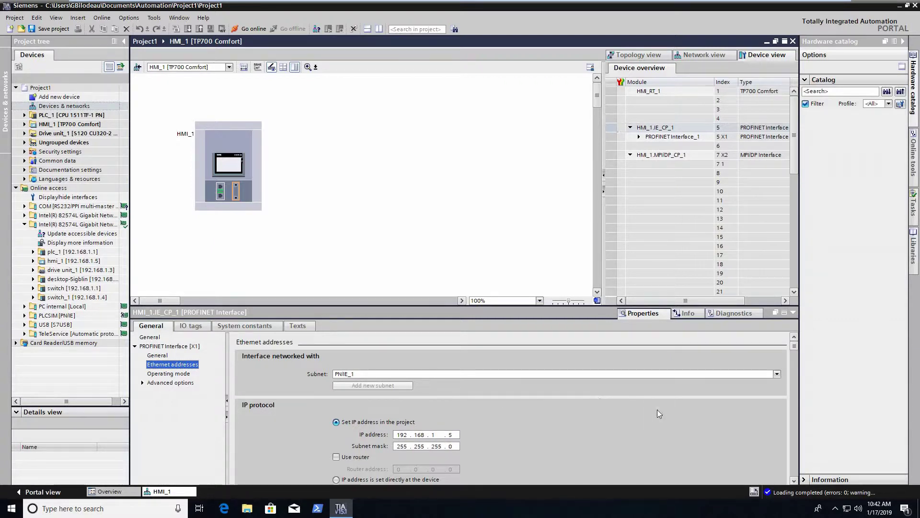
click(795, 480)
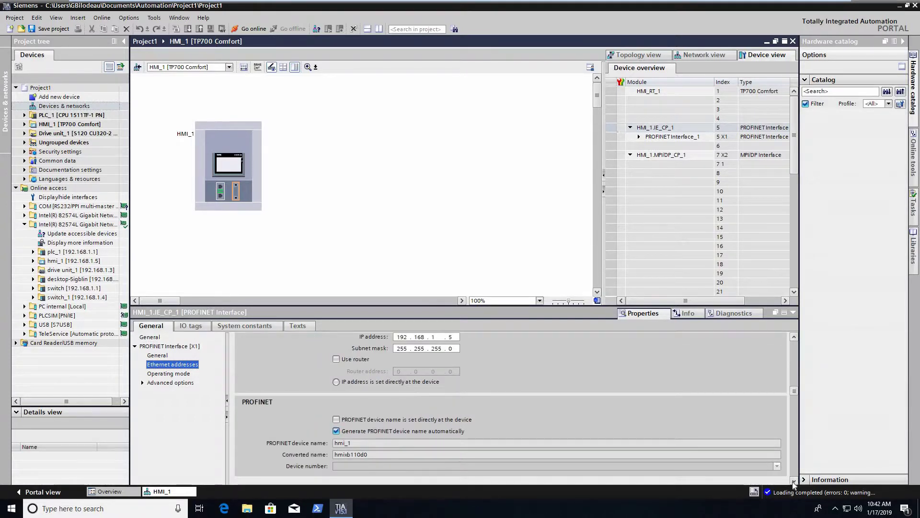
click(408, 442)
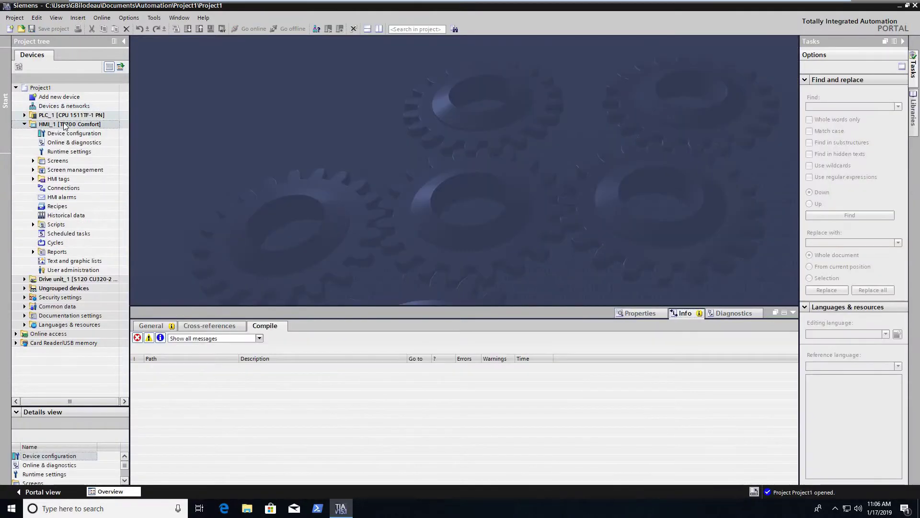
Download HMI_1's changed software, searching the network and targeting hmi_1 at 192.168.1.5
click(64, 125)
right_click(64, 125)
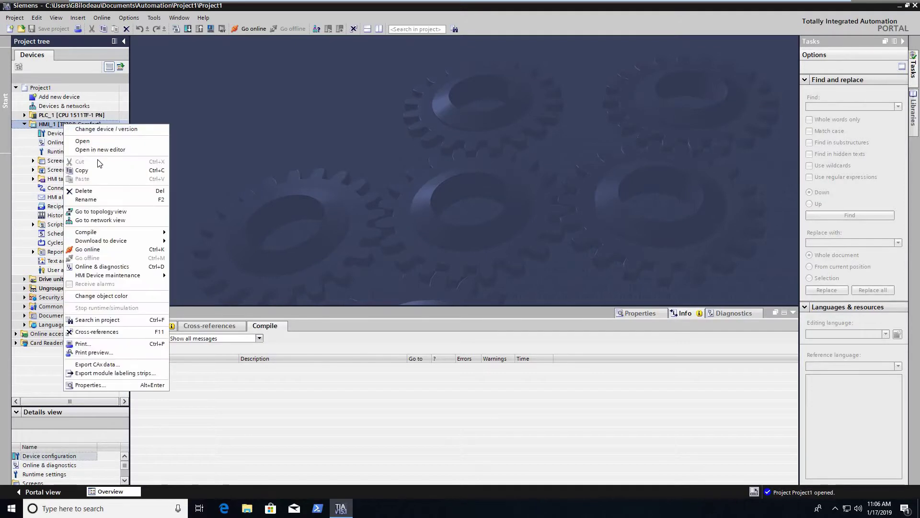
mouse_move(158, 240)
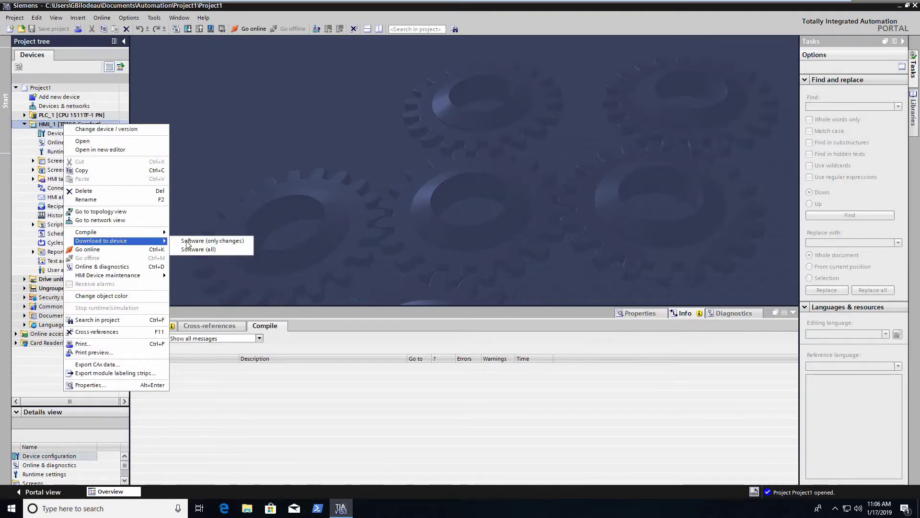
click(190, 241)
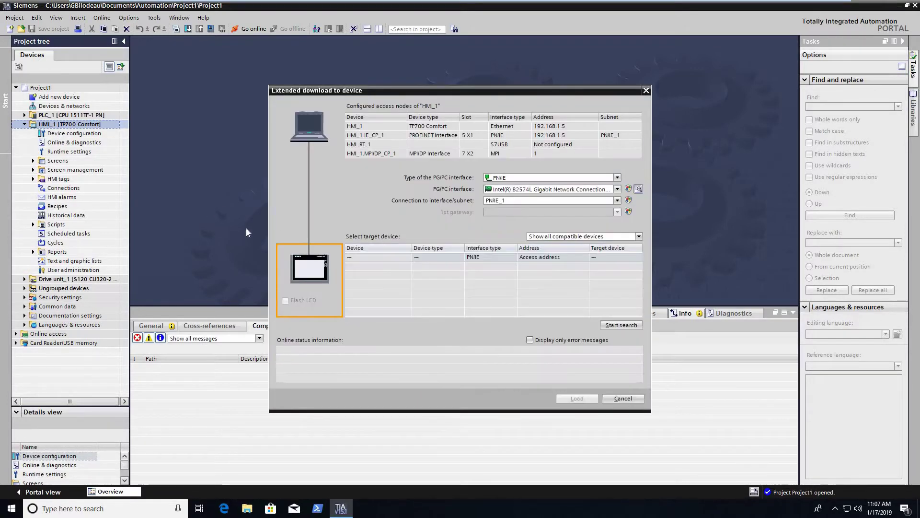
click(619, 327)
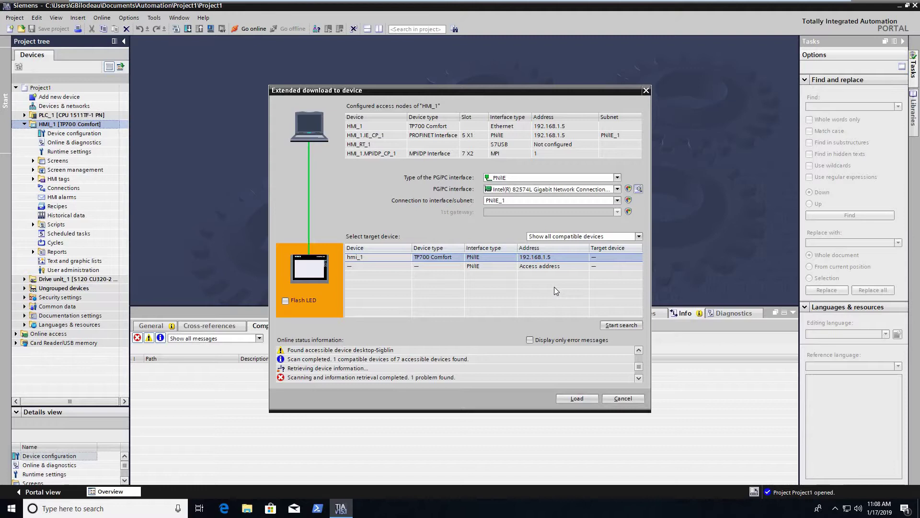
click(505, 257)
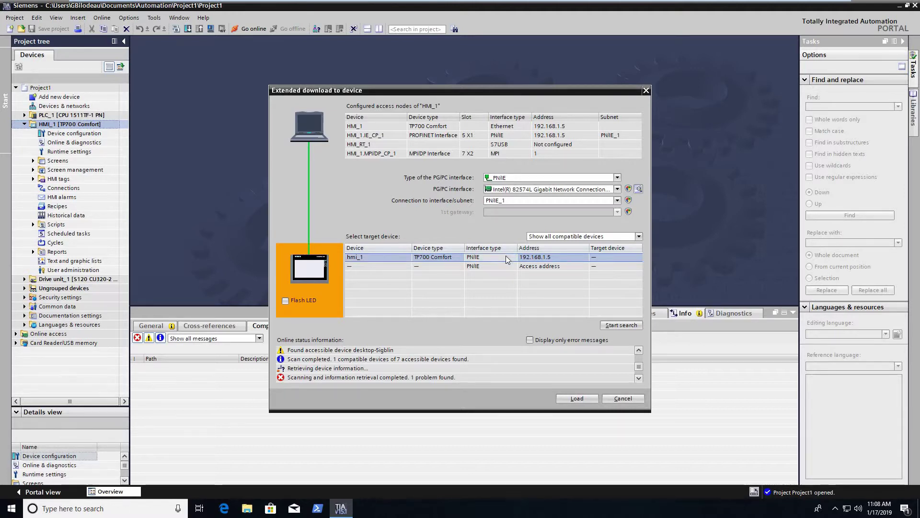
Start loading to the chosen HMI and accept adding 192.168.1.241 to the Intel 82574L interface
click(577, 399)
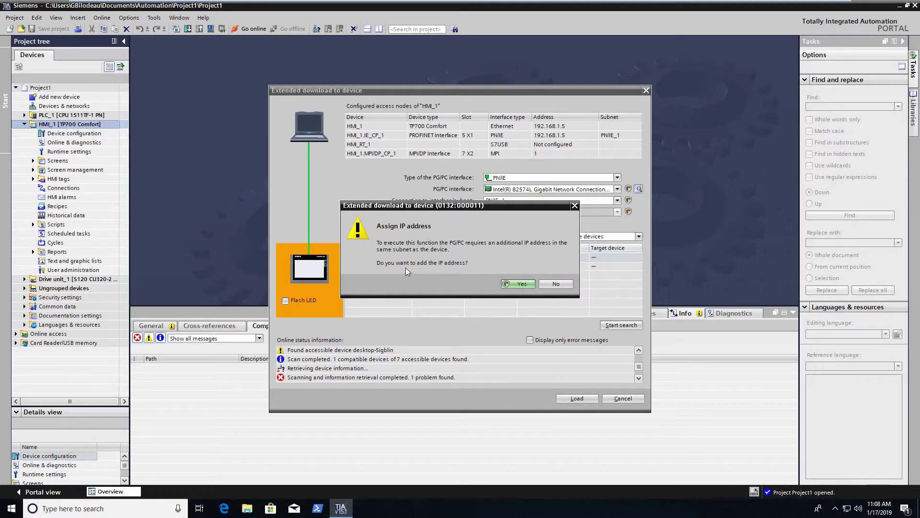
click(519, 284)
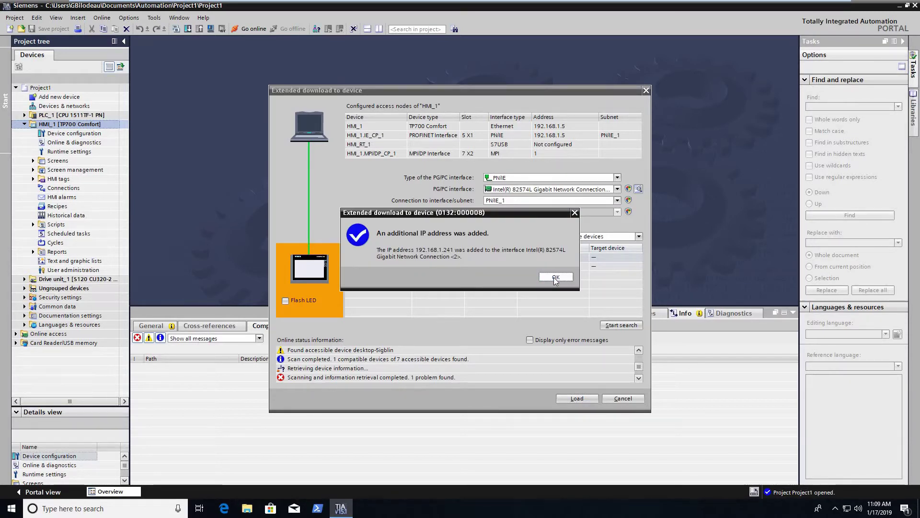
Acknowledge the added IP, enable Overwrite all in Load preview, and load the project to HMI_1
click(555, 279)
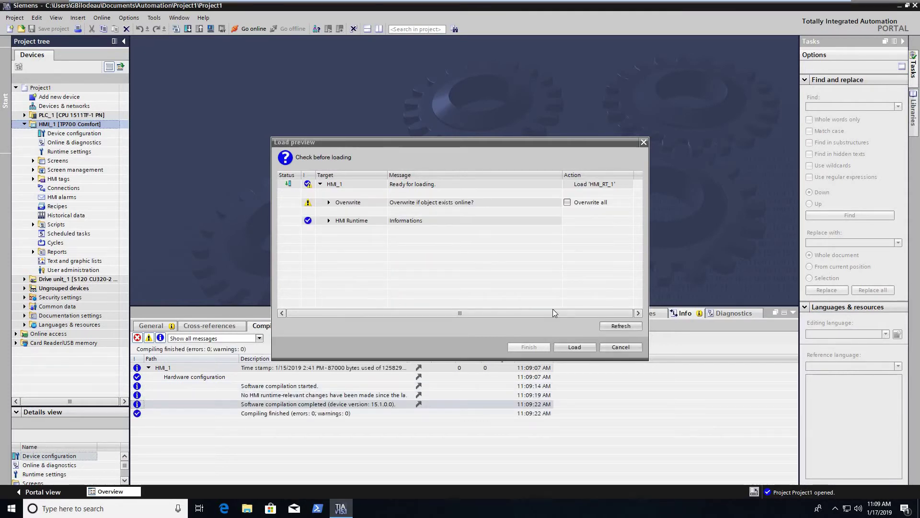
click(567, 201)
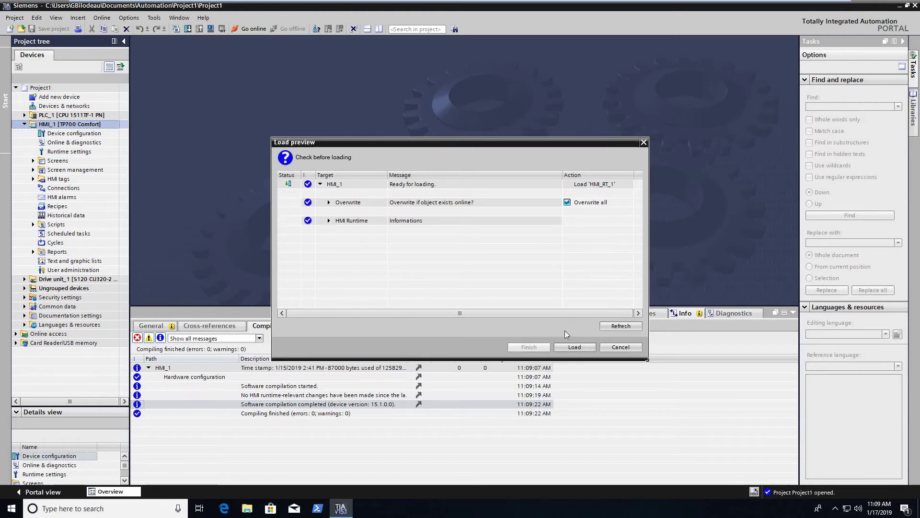
click(571, 348)
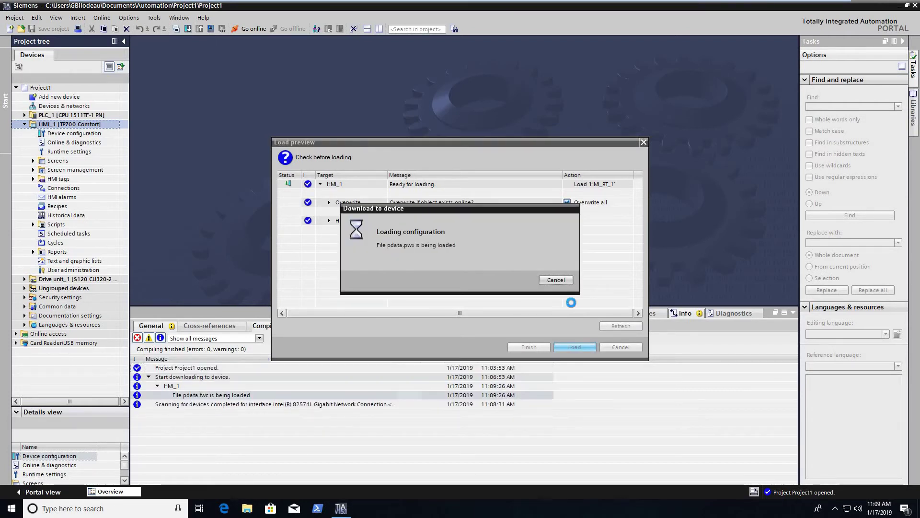